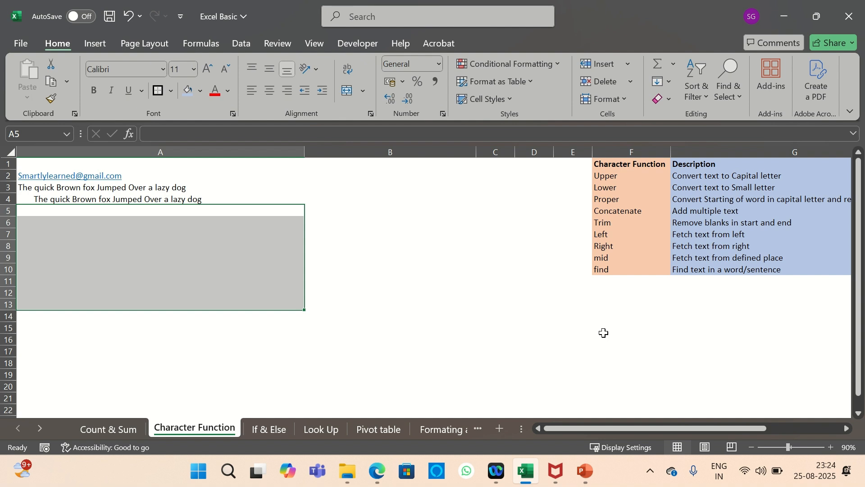
Step: Enter an UPPER formula in cell B2 that converts the text in A2 to capital letters
click(344, 176)
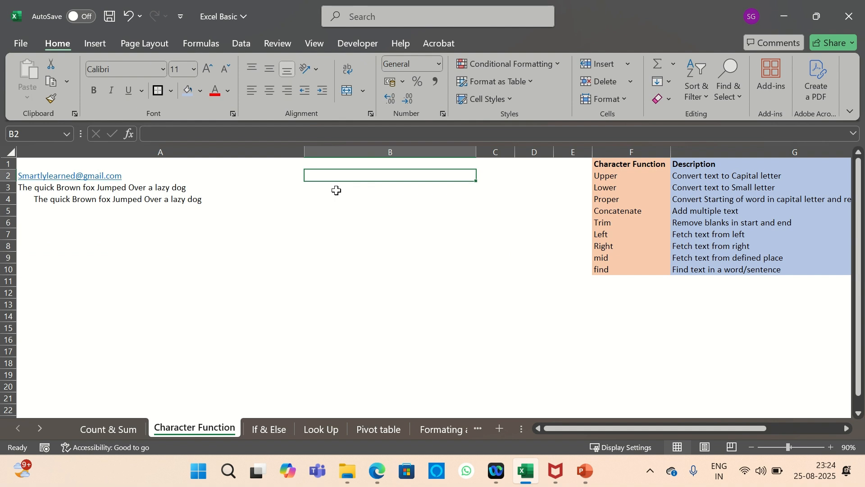
text(=upp)
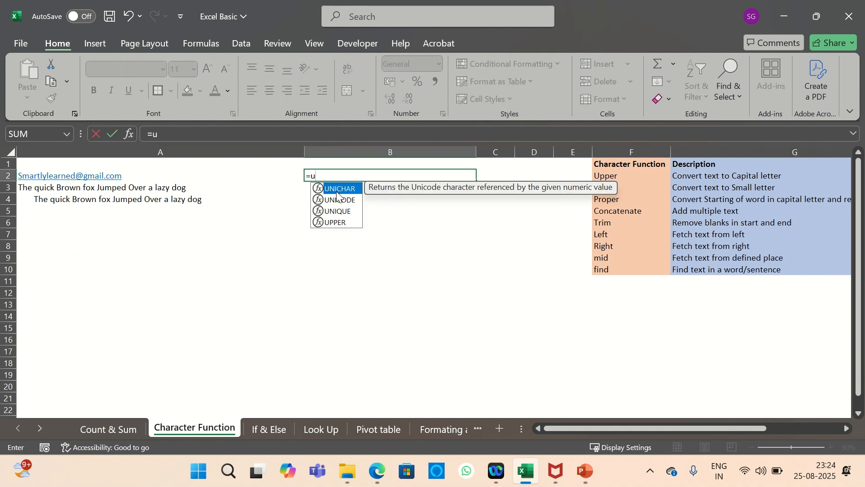
double_click(337, 189)
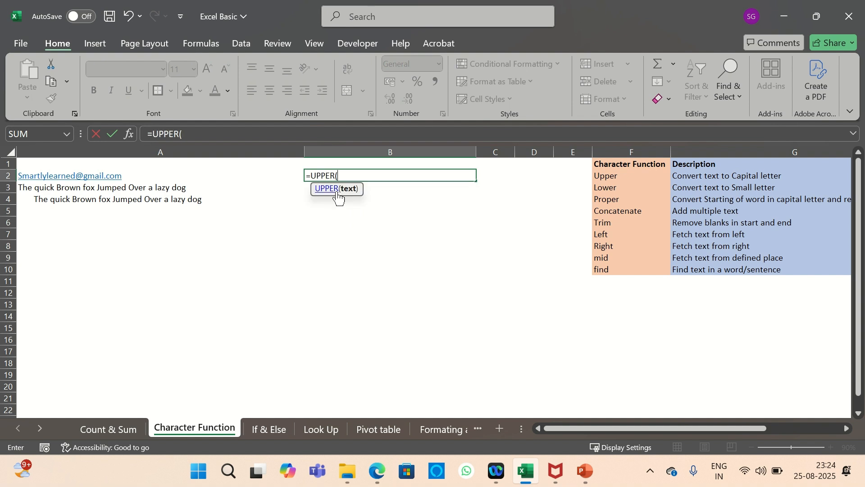
click(32, 175)
text())
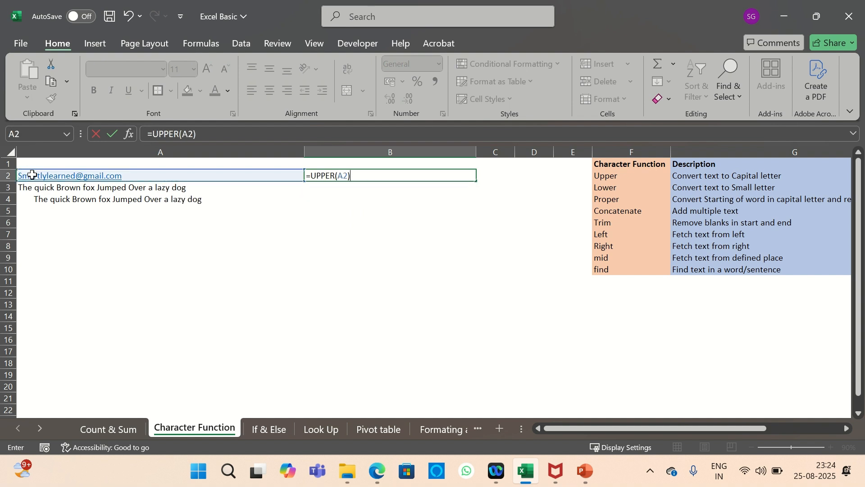
key(Return)
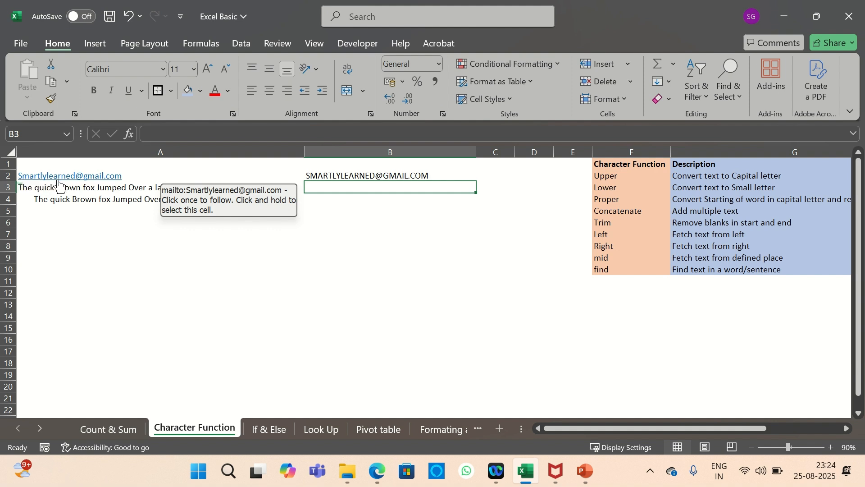
click(436, 176)
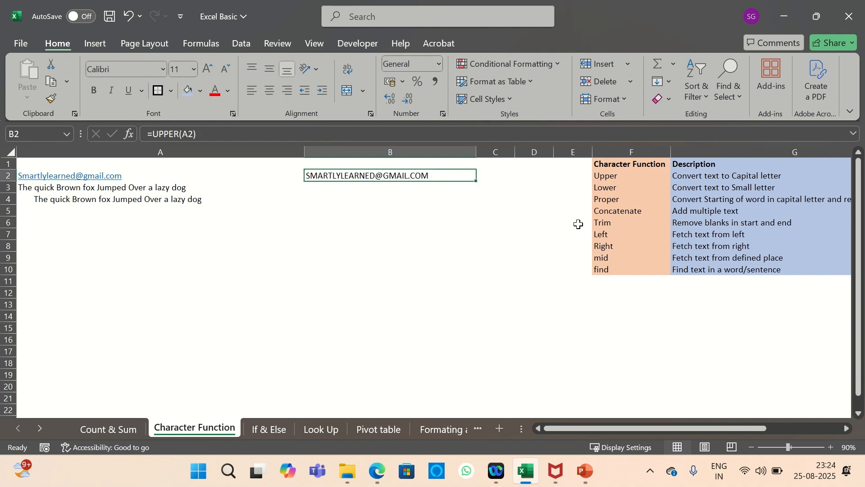
Step: Enter a LOWER formula in cell B3 that converts the text in B2 to small letters
click(323, 189)
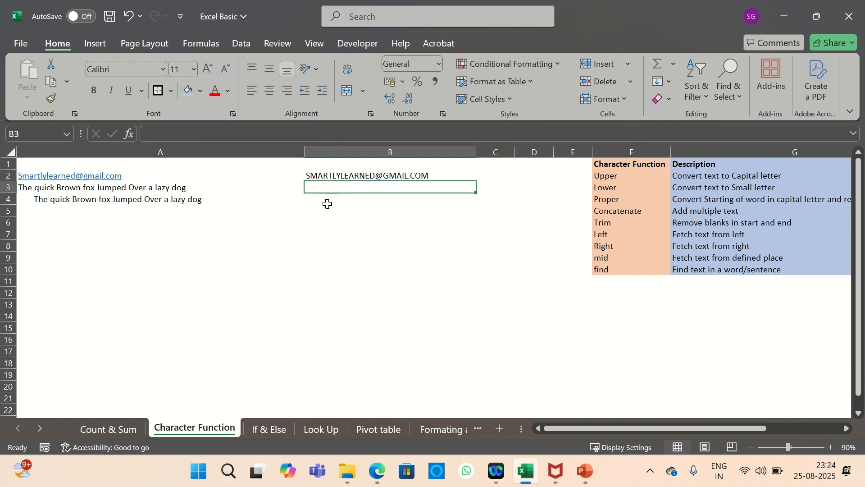
text(=lower)
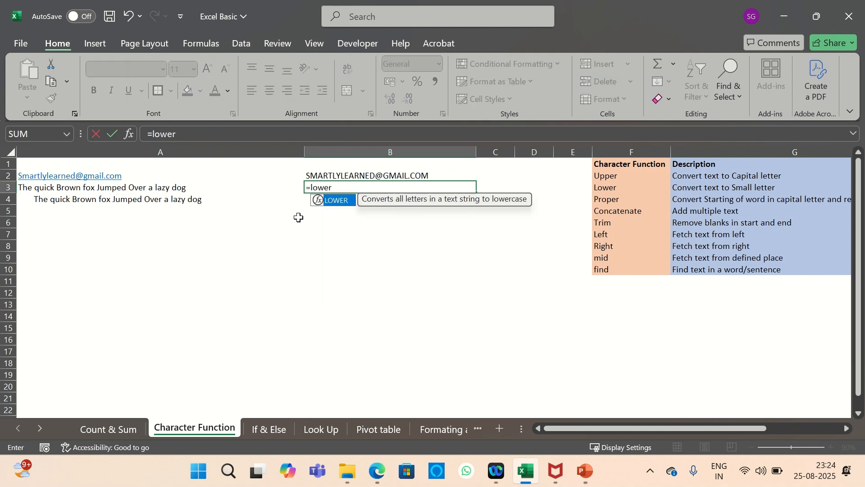
key(Tab)
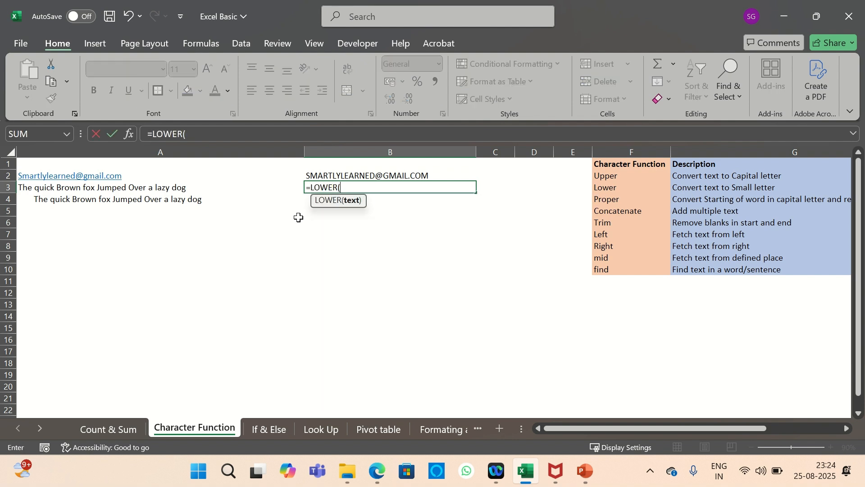
click(321, 176)
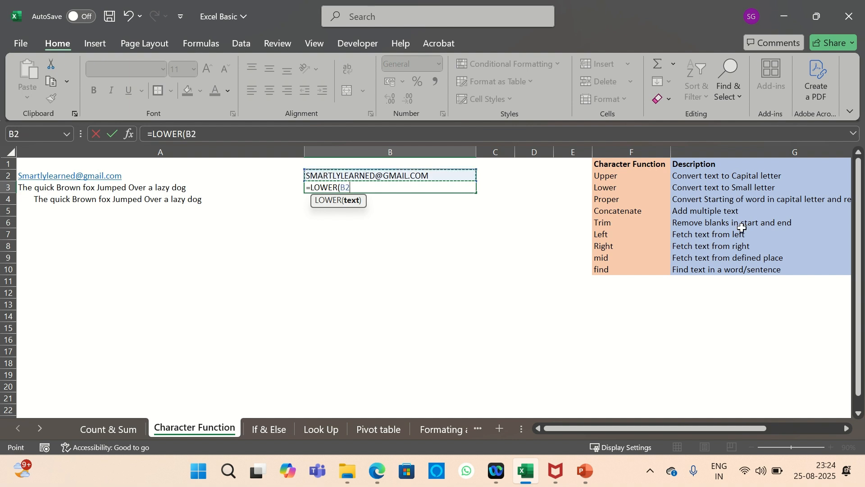
text())
key(Return)
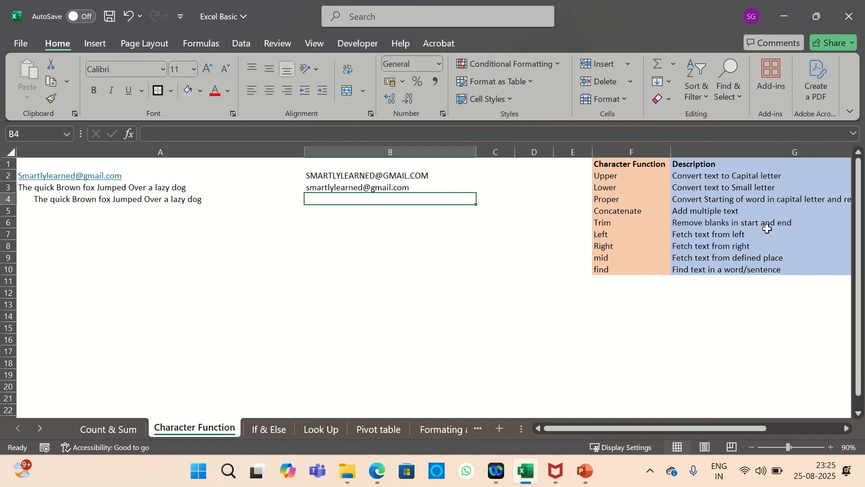
Step: Enter a PROPER formula in cell B4 that capitalizes the first letter of each word in A3
text(=pro)
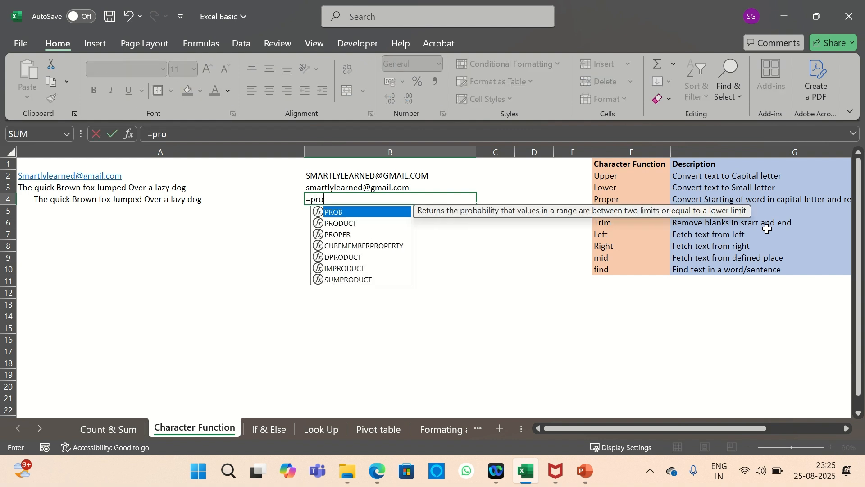
text(per)
key(Tab)
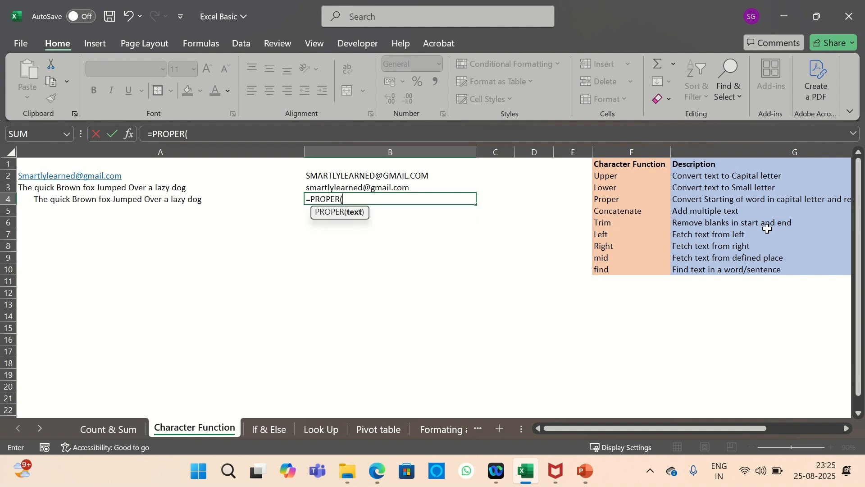
click(46, 188)
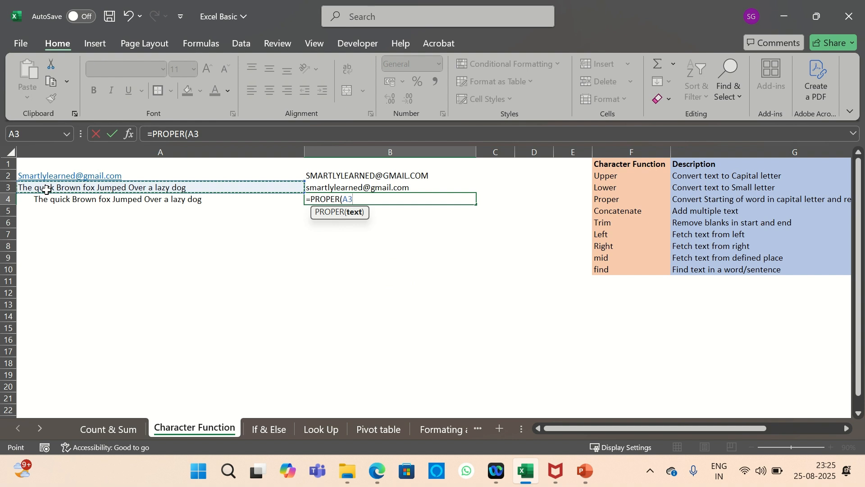
text())
key(Return)
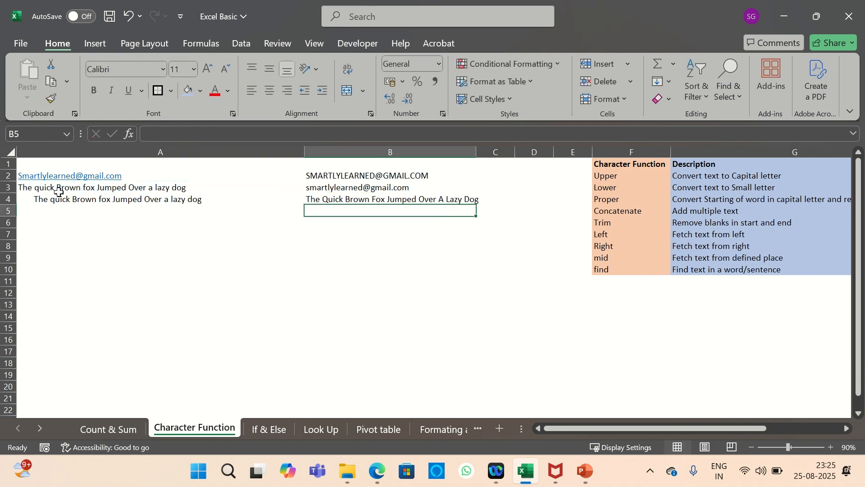
click(341, 199)
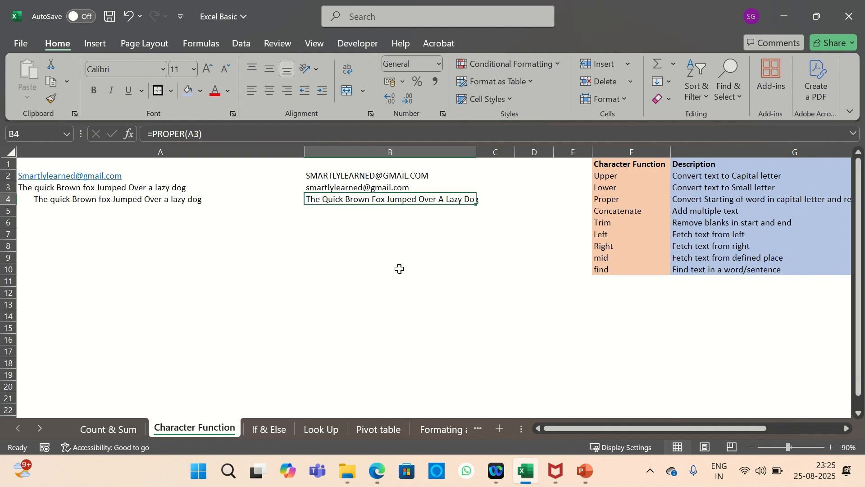
Step: Enter a CONCAT formula in cell B6 that joins the text of B4 and B3
click(332, 220)
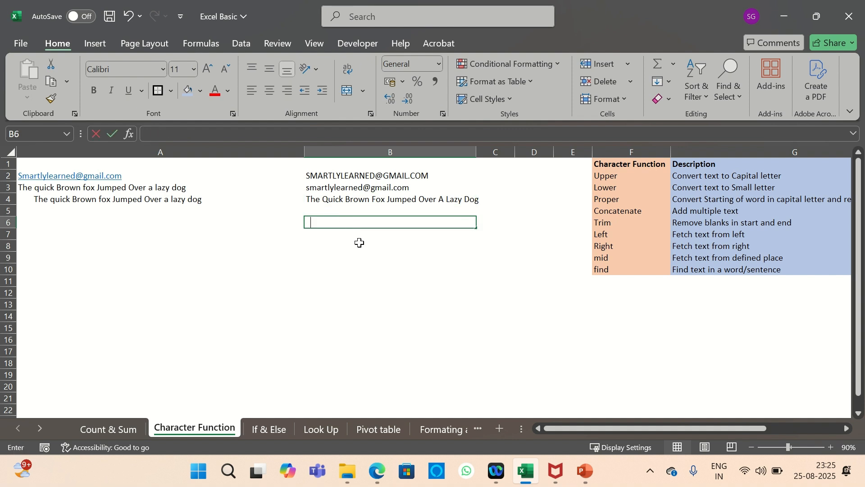
text(=conca)
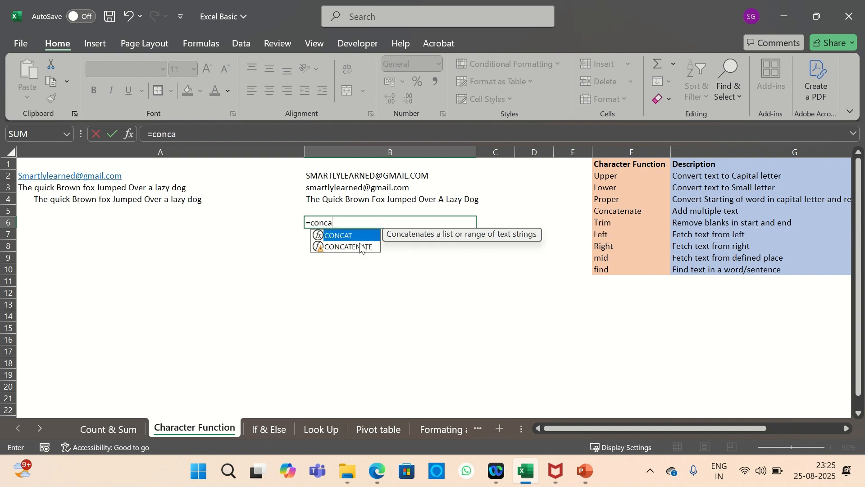
double_click(361, 235)
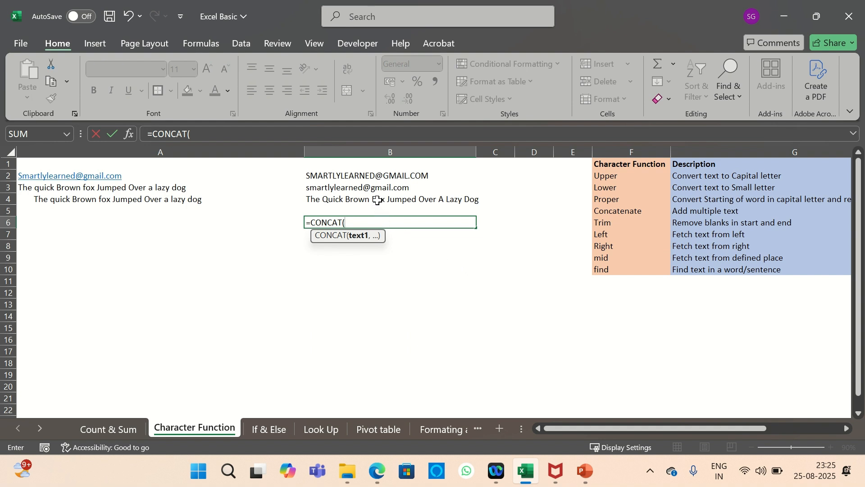
click(334, 199)
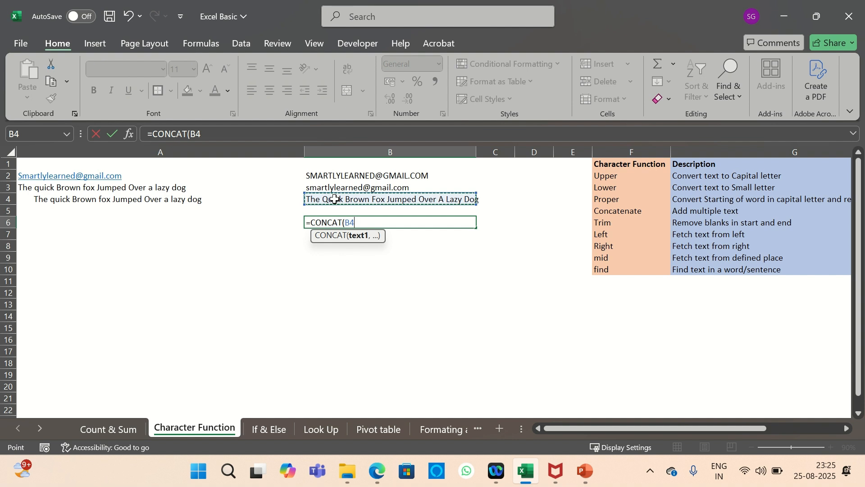
text(,)
click(347, 188)
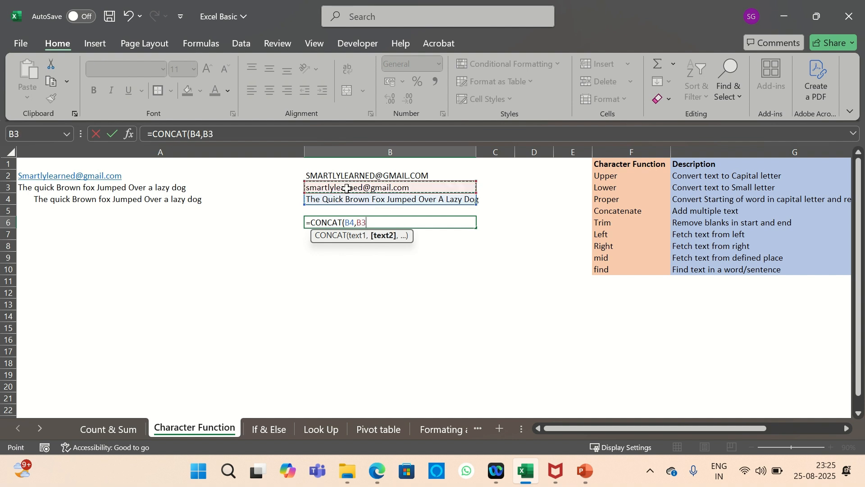
text())
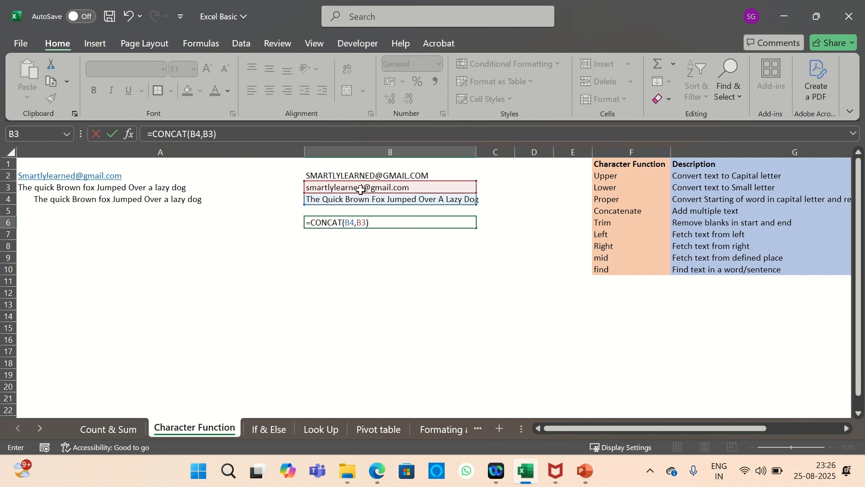
key(Return)
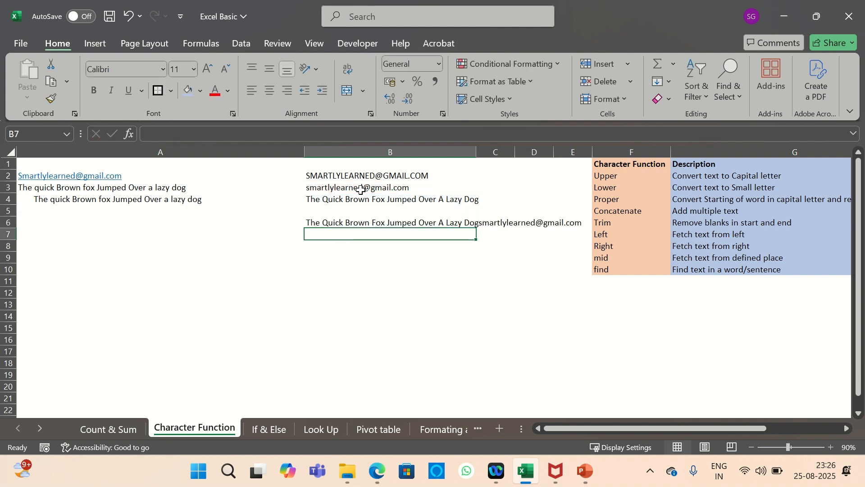
click(356, 223)
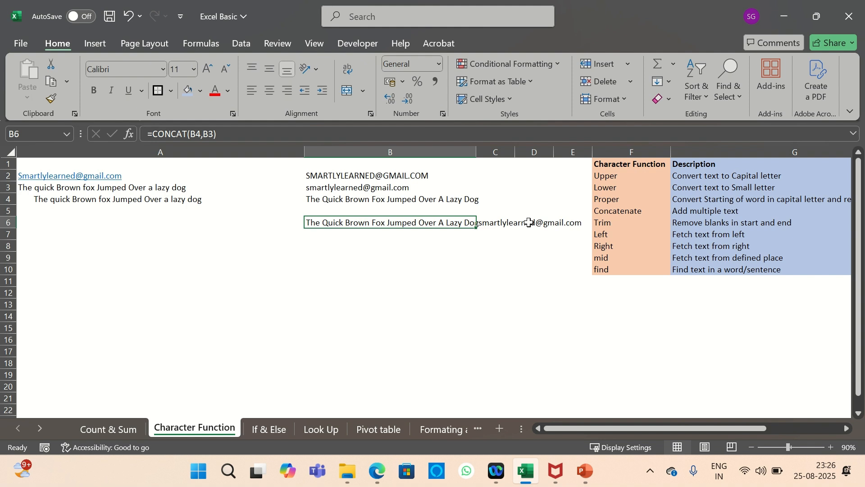
click(468, 260)
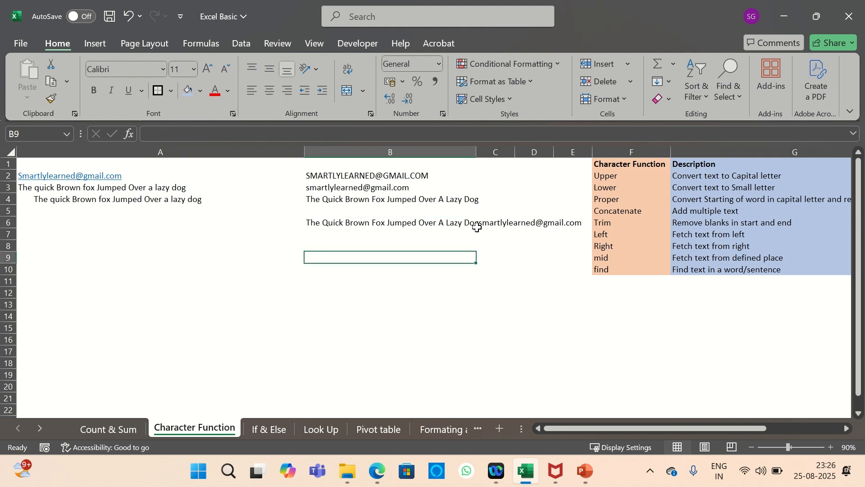
click(477, 225)
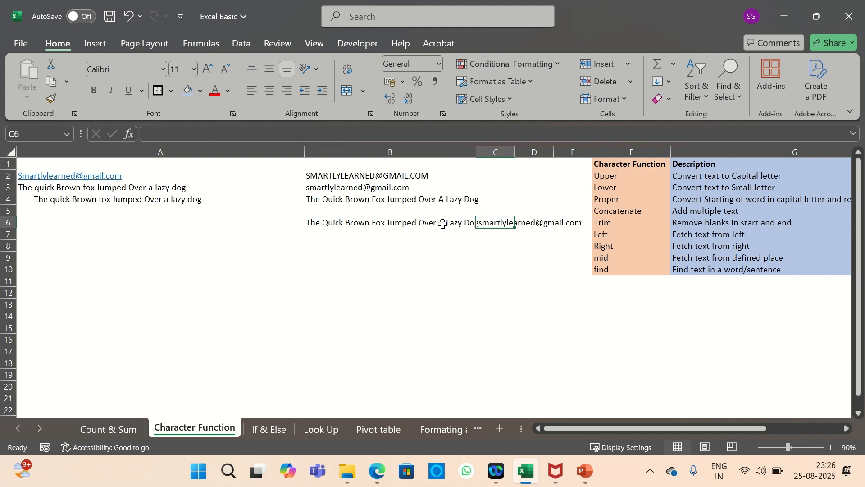
Step: Edit the CONCAT formula in B6 to add a space, " ", as an argument between B4 and B3
click(365, 223)
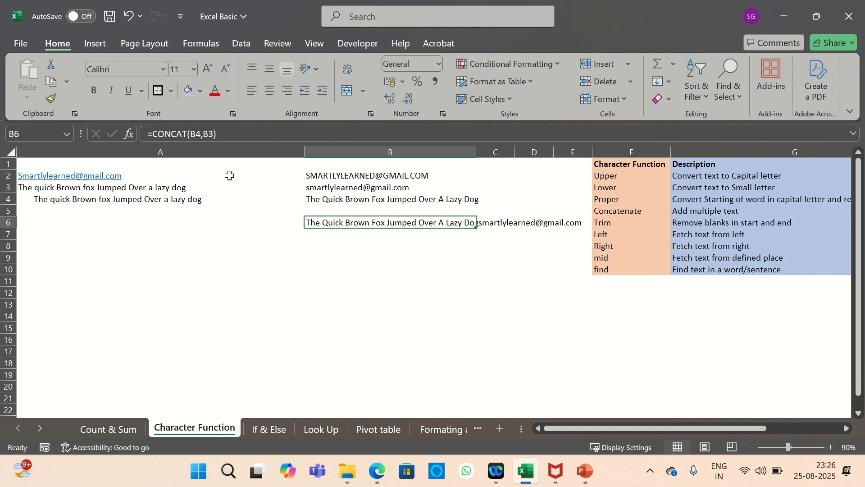
click(203, 133)
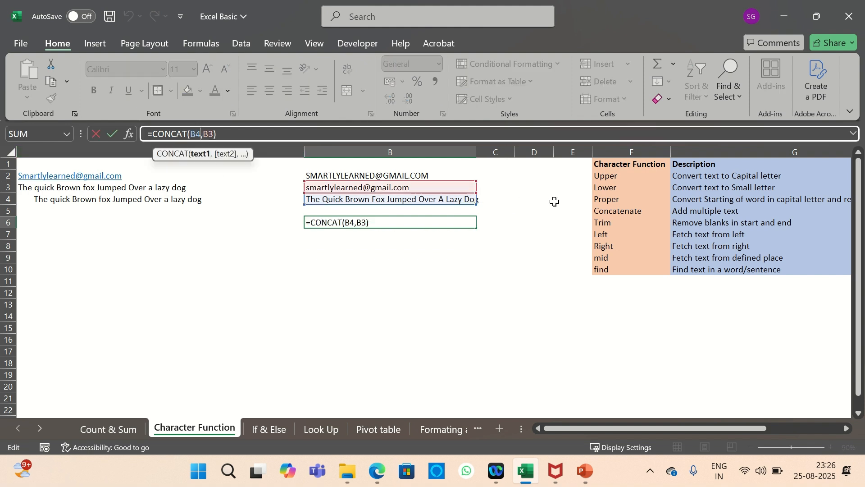
text(,)
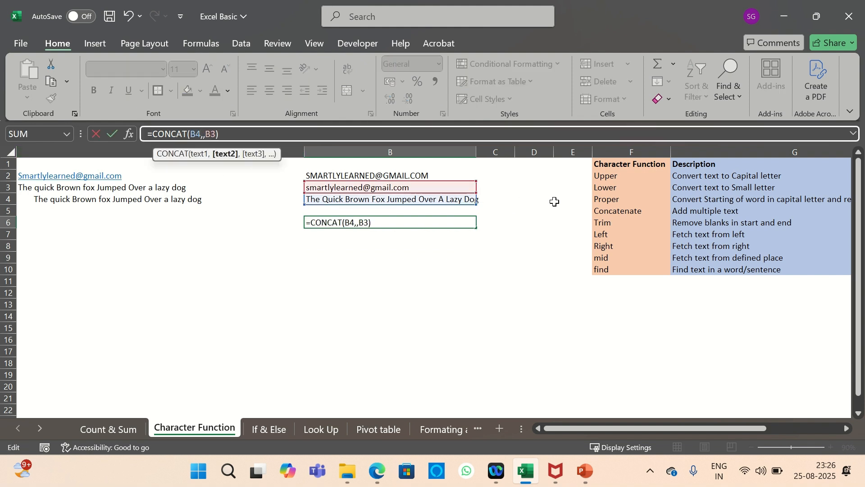
text(" ")
key(Return)
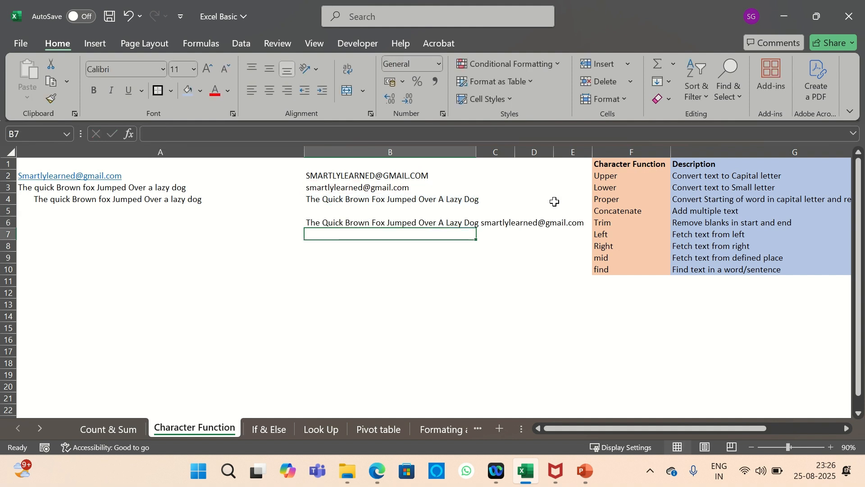
click(446, 220)
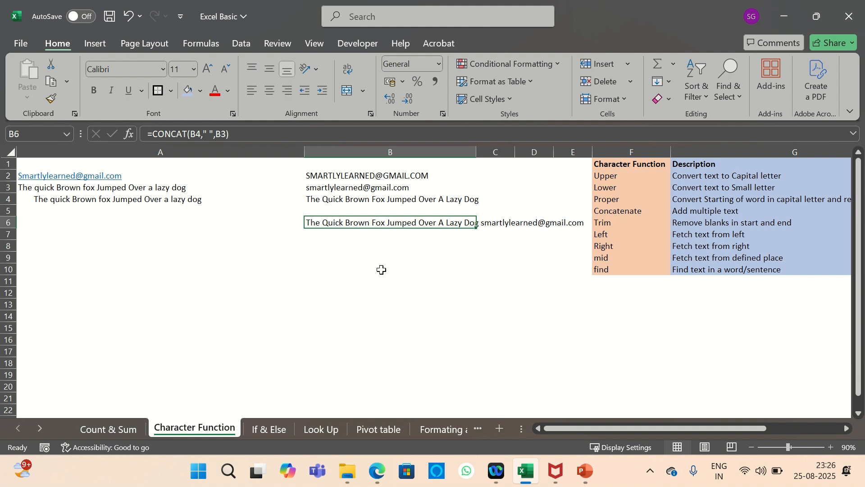
Step: Enter a TRIM formula in cell B7 that removes the extra blanks from the text in A4
click(364, 236)
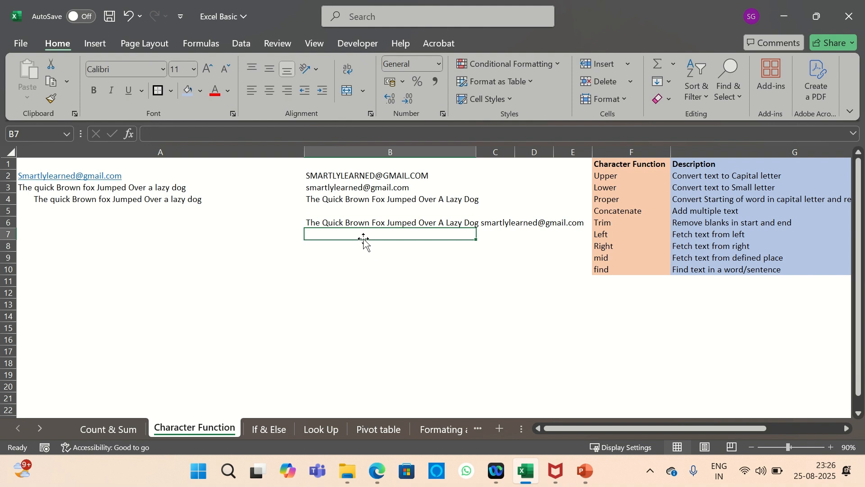
text(=)
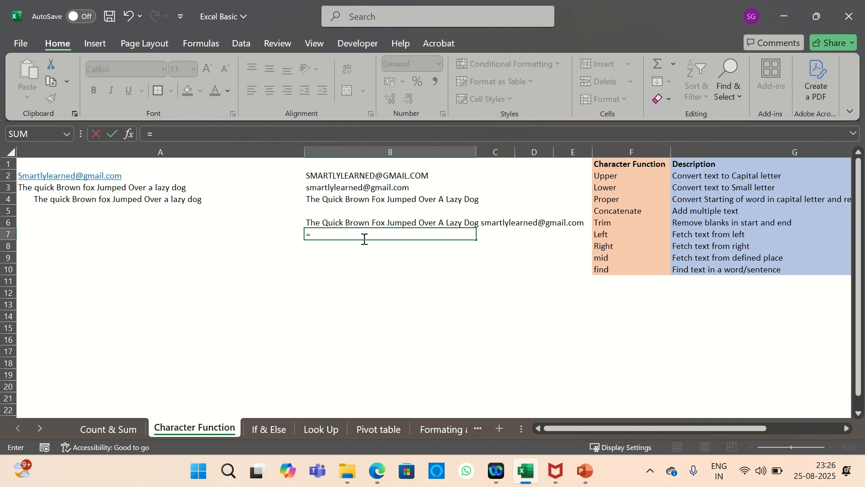
text(TRIM()
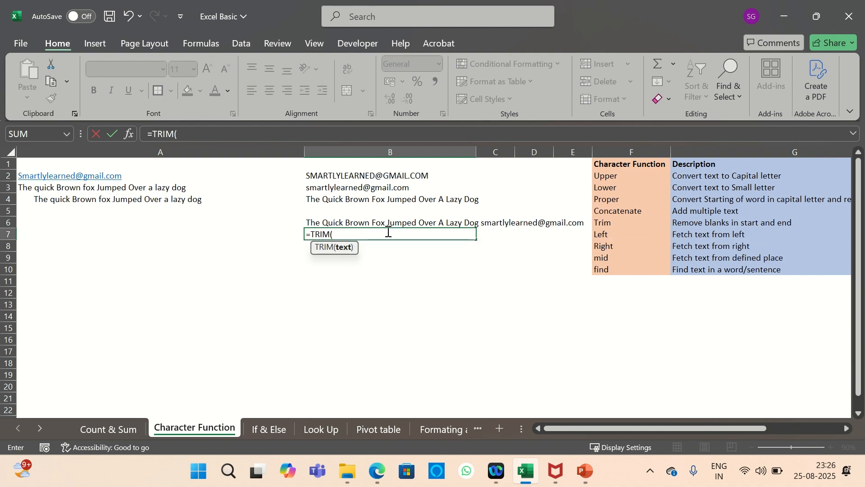
click(54, 199)
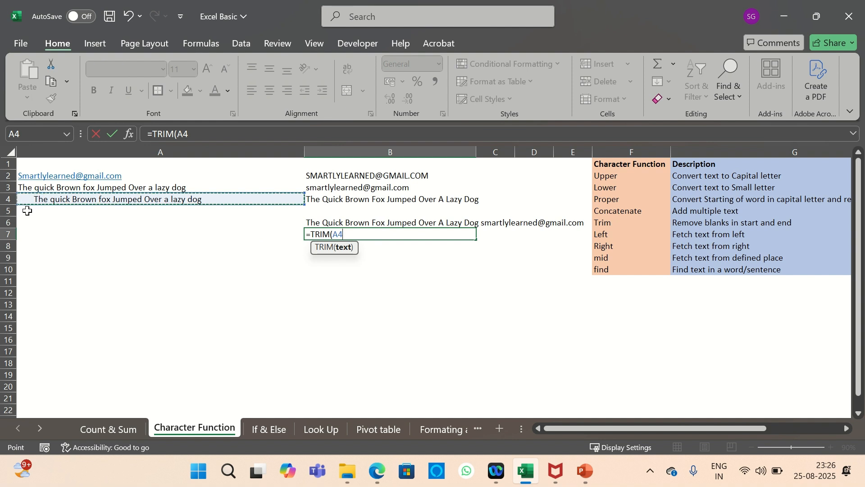
text())
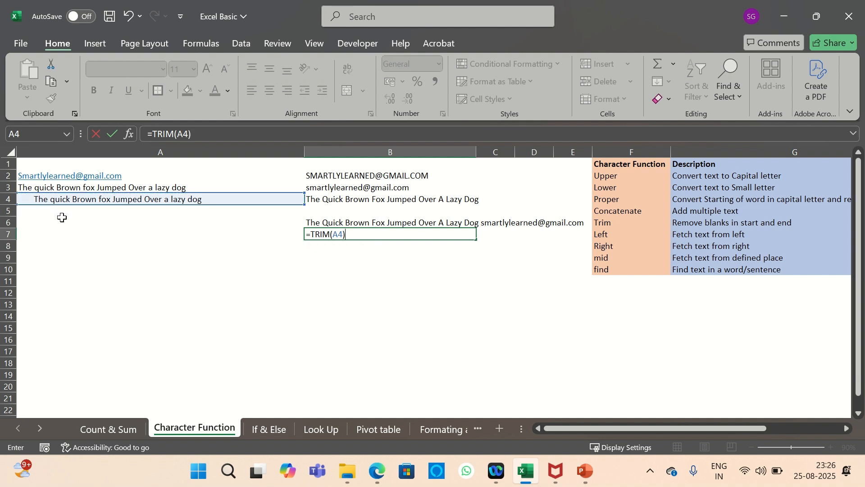
key(Return)
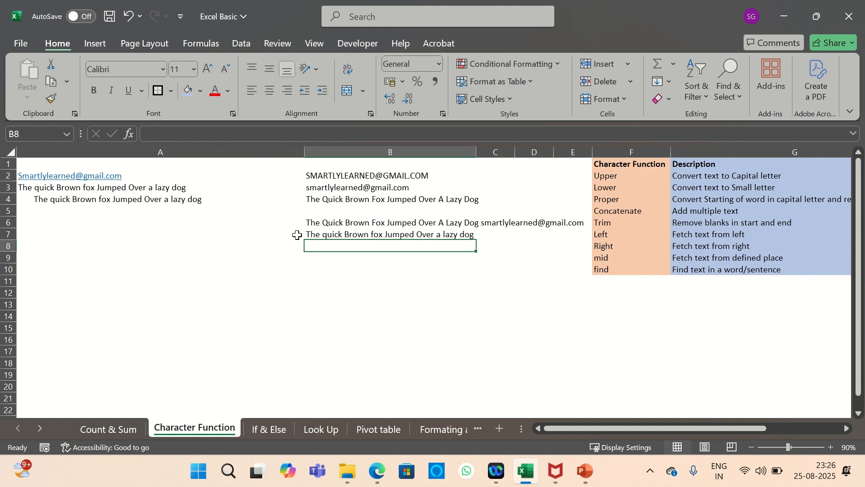
click(311, 234)
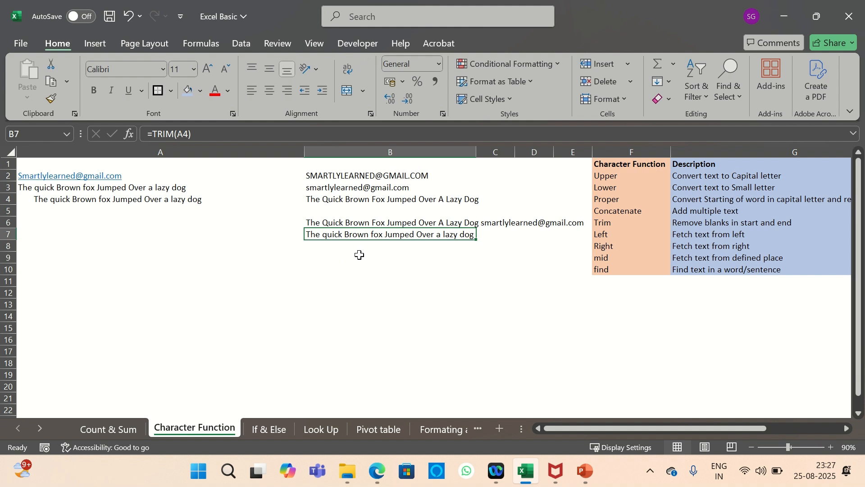
Step: Enter a LEFT formula in cell B9 that fetches the first 3 characters of B7
click(358, 255)
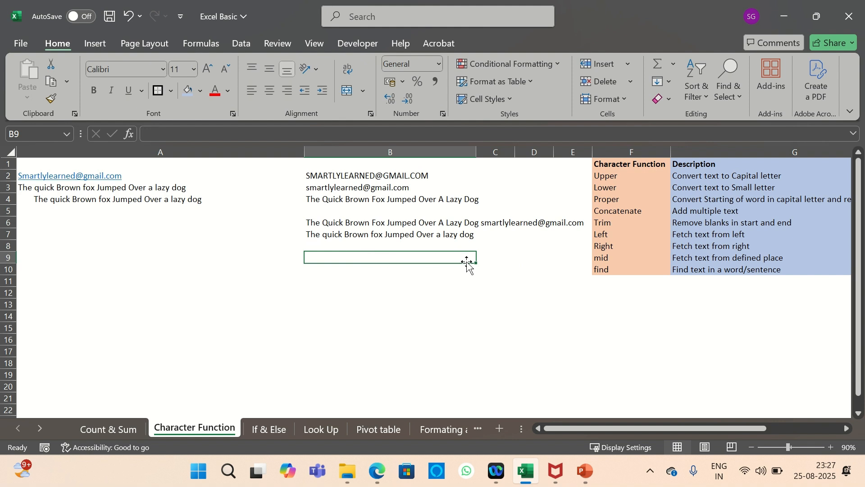
text(=left)
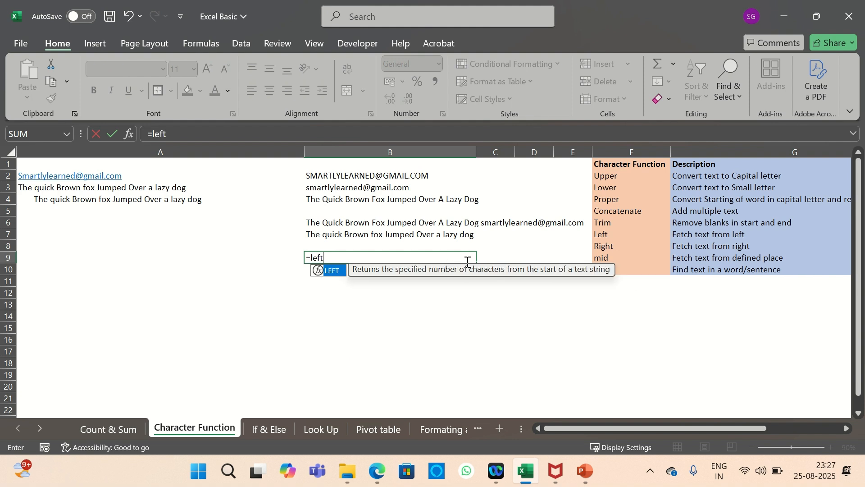
key(Tab)
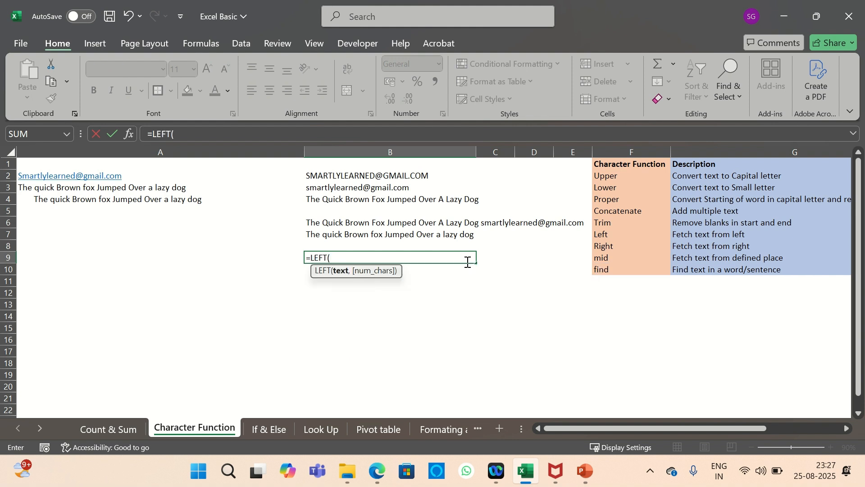
click(361, 234)
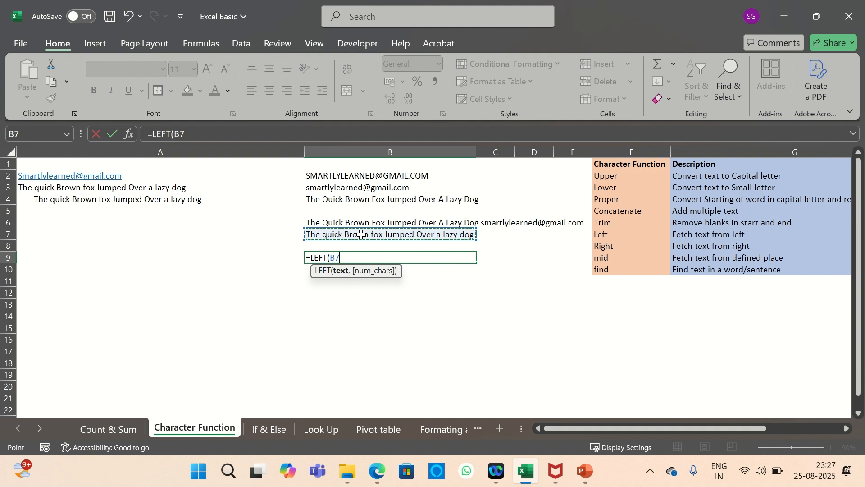
text(,)
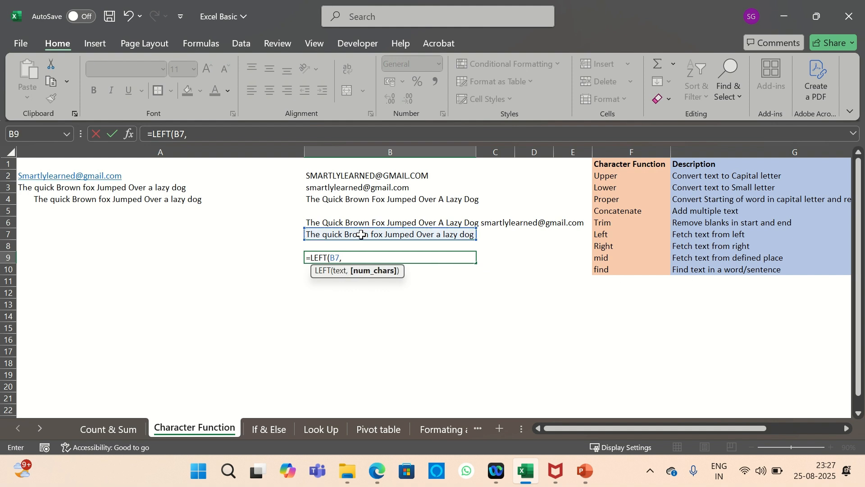
text(3))
key(Return)
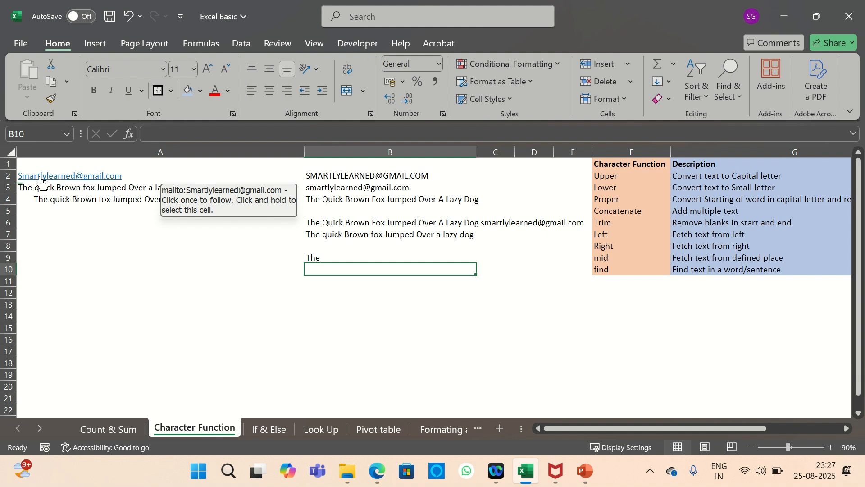
Step: Enter a LEFT formula in cell B10 that fetches the first 13 characters of A2
text(=)
right_click(351, 270)
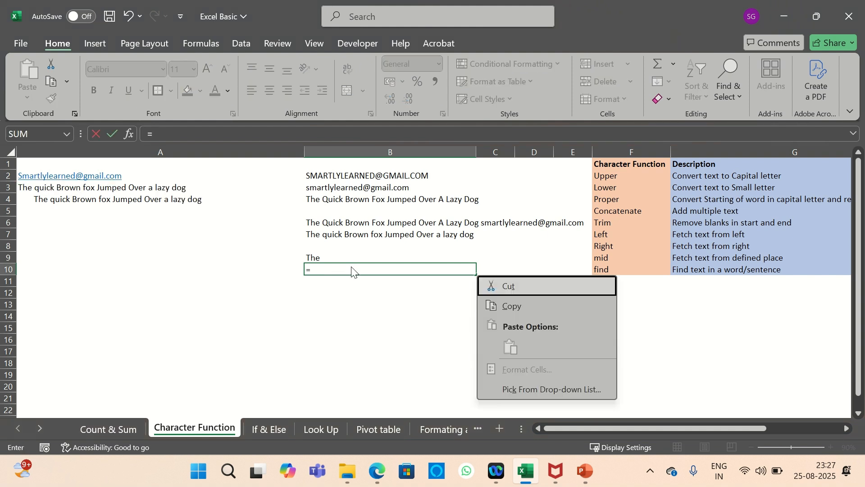
click(352, 268)
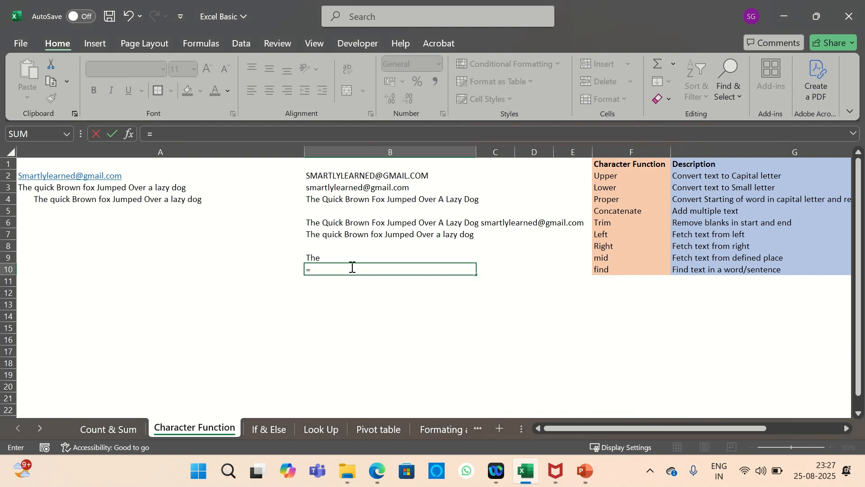
text(left)
key(Tab)
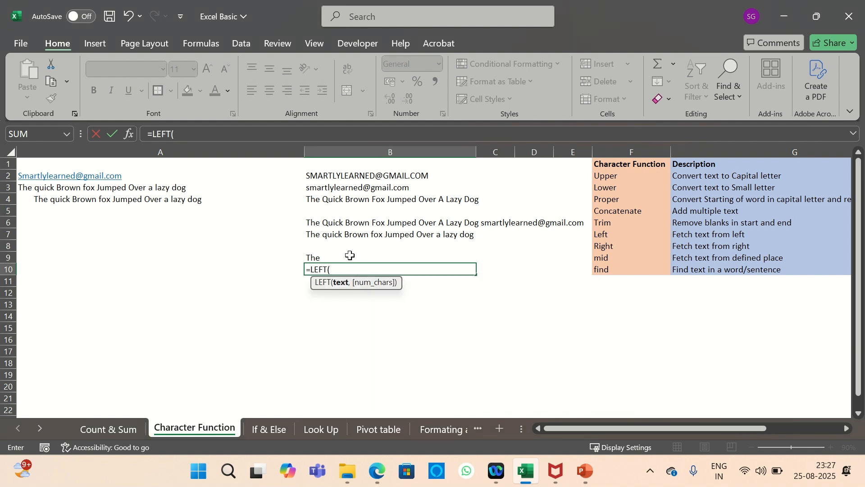
click(36, 176)
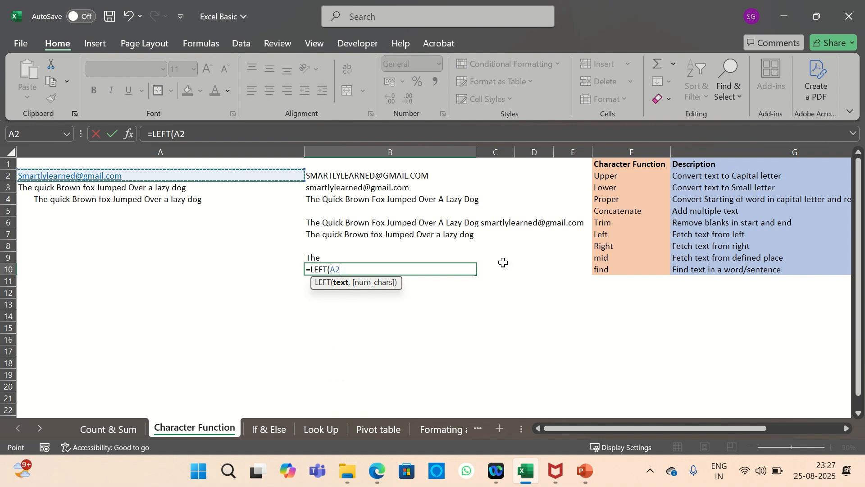
text(,)
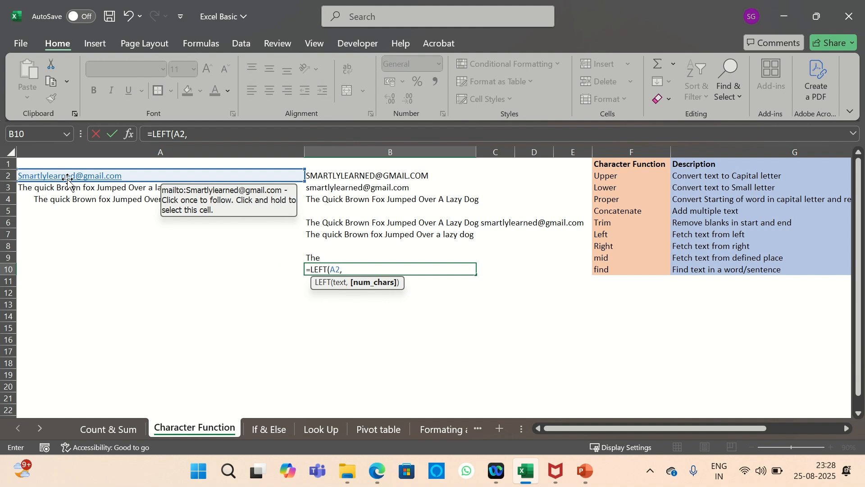
text(13))
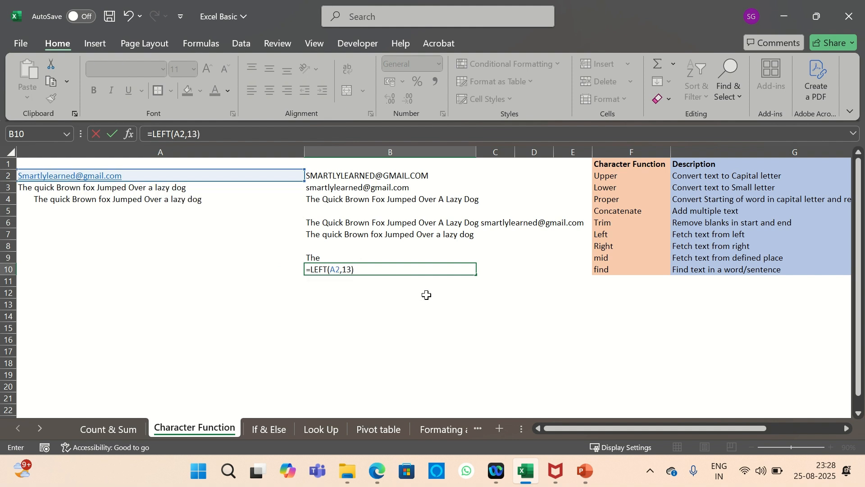
key(Return)
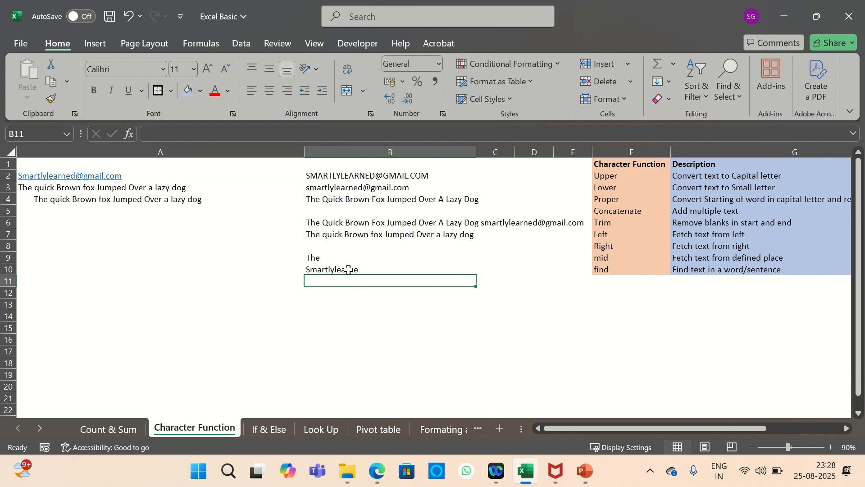
Step: Change the number of characters in B10's LEFT formula to 14
click(349, 270)
click(198, 134)
key(BackSpace)
text(4)
key(Return)
Step: Enter the formula =RIGHT(A2.9) in cell B11 to try to fetch the last 9 characters of A2
text(=right)
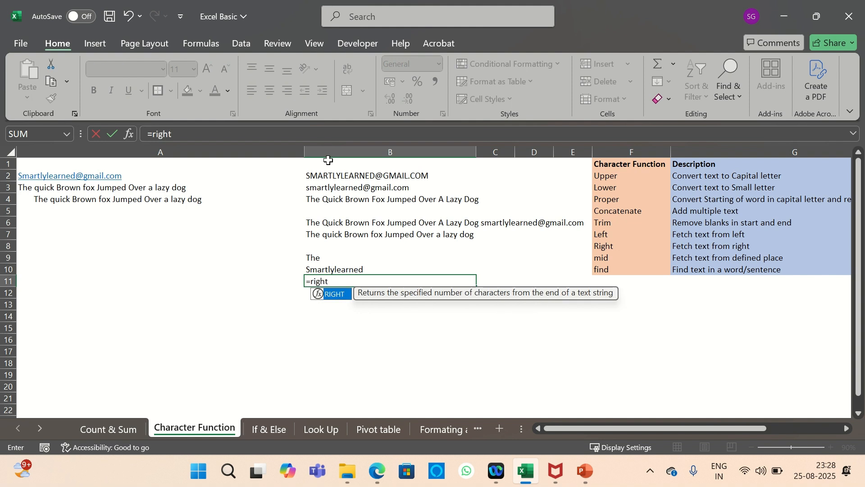
key(Tab)
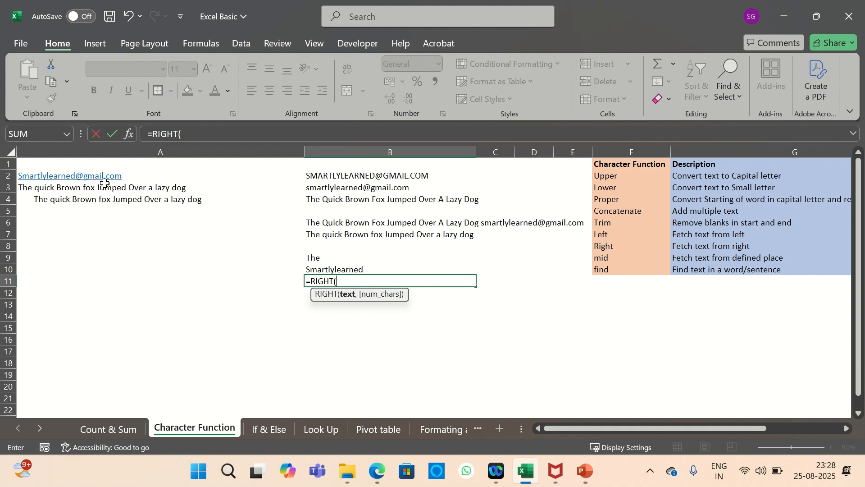
click(46, 178)
text(.)
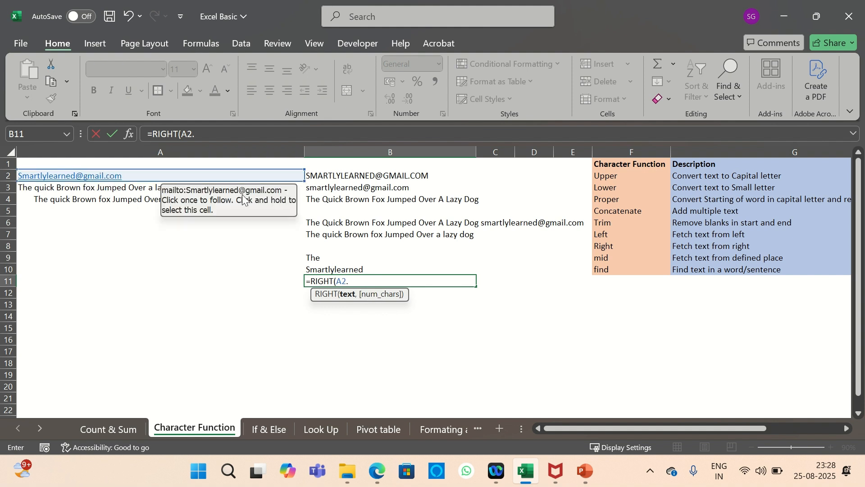
text(9)
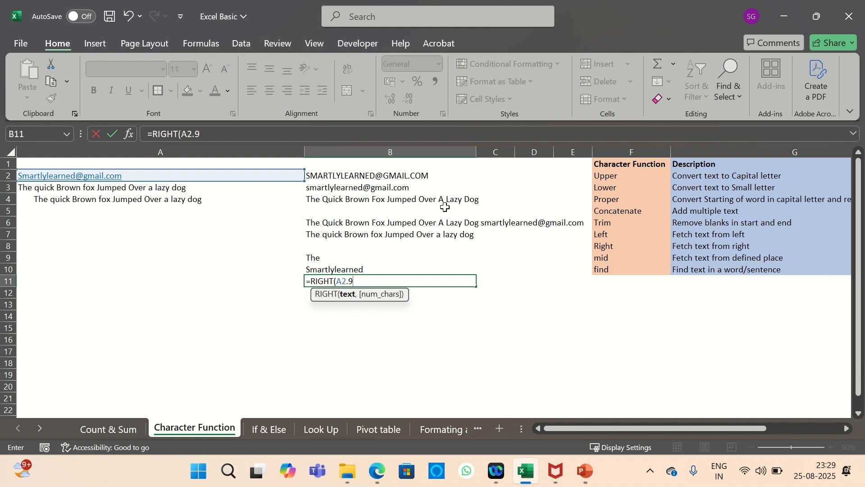
text())
key(Return)
Step: Correct B11's RIGHT formula by replacing the period between A2 and 9 with a comma
key(Up)
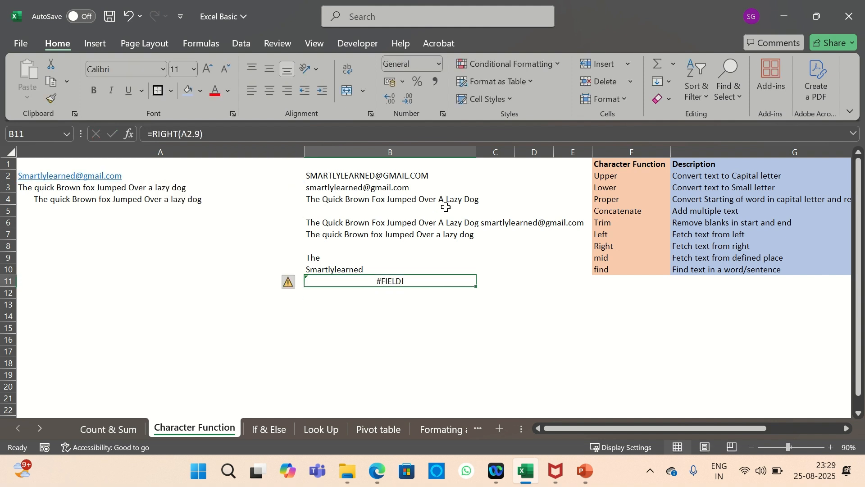
click(196, 134)
key(BackSpace)
text(,)
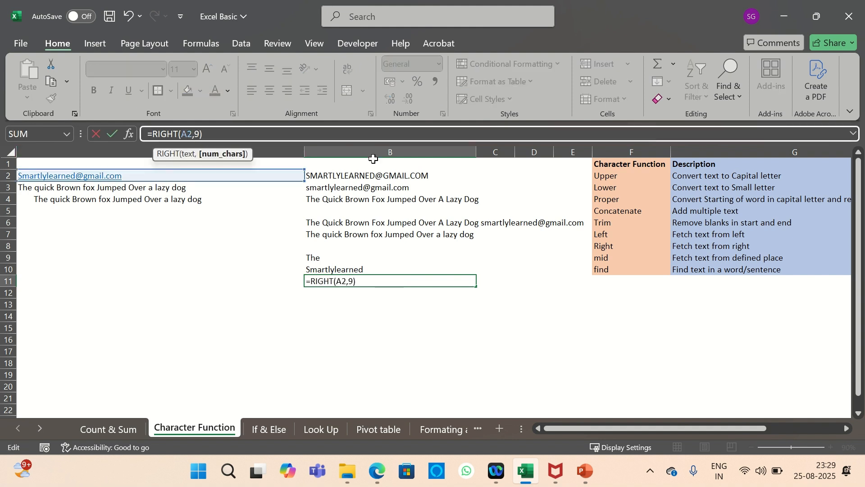
key(Return)
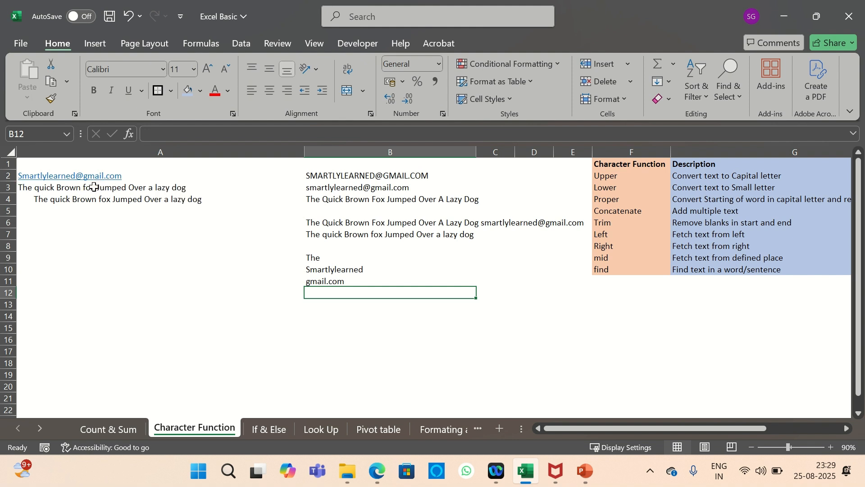
key(shift+F10)
key(Escape)
key(ctrl+shift+F2)
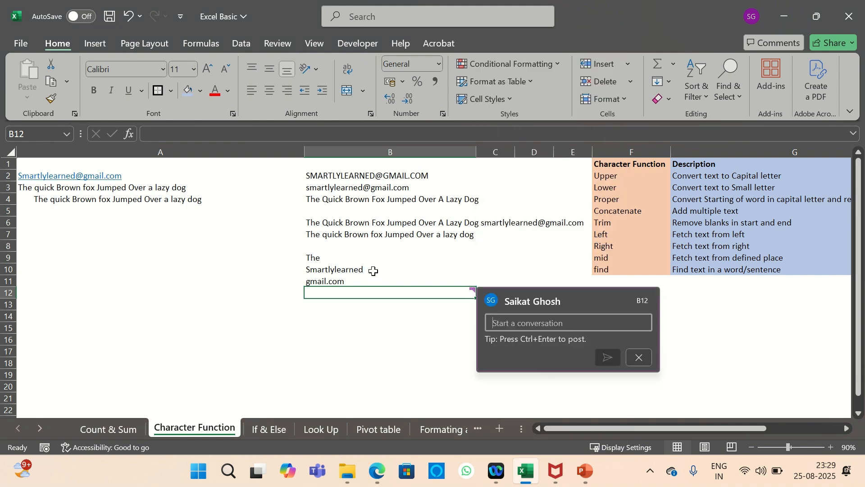
Step: Enter a MID formula in cell B12 that fetches 5 characters of A2 starting at character 16
double_click(362, 296)
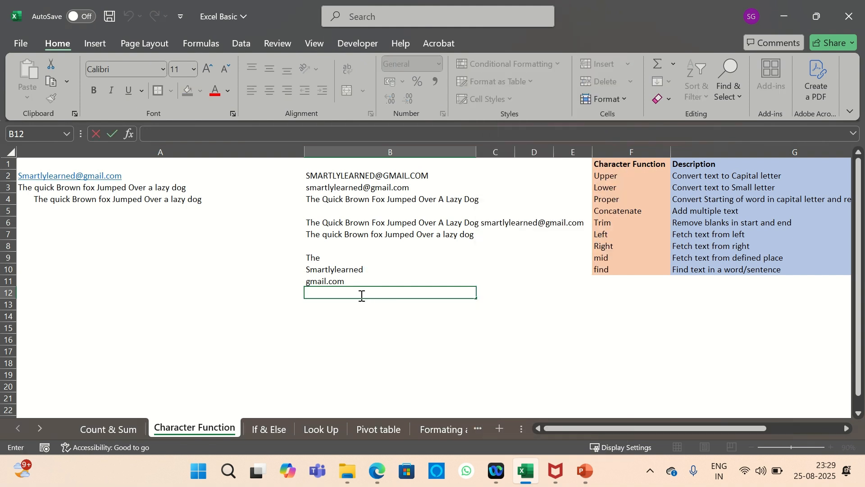
text(=mid)
key(Tab)
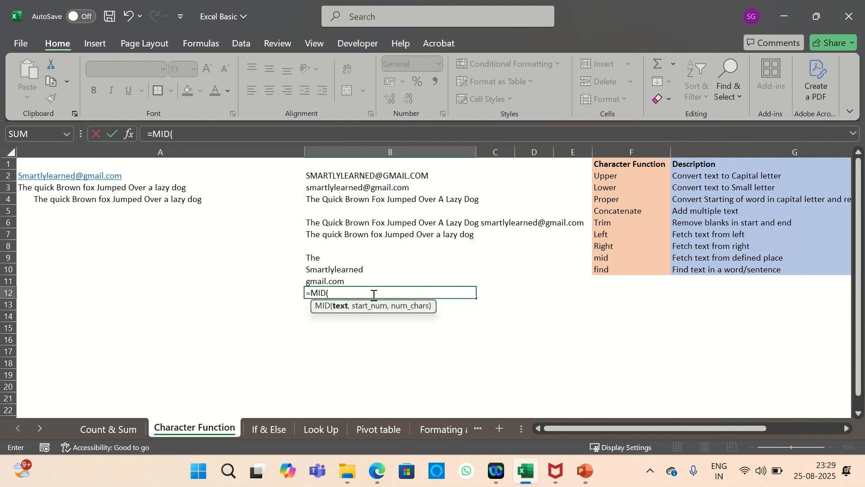
click(35, 174)
text(,)
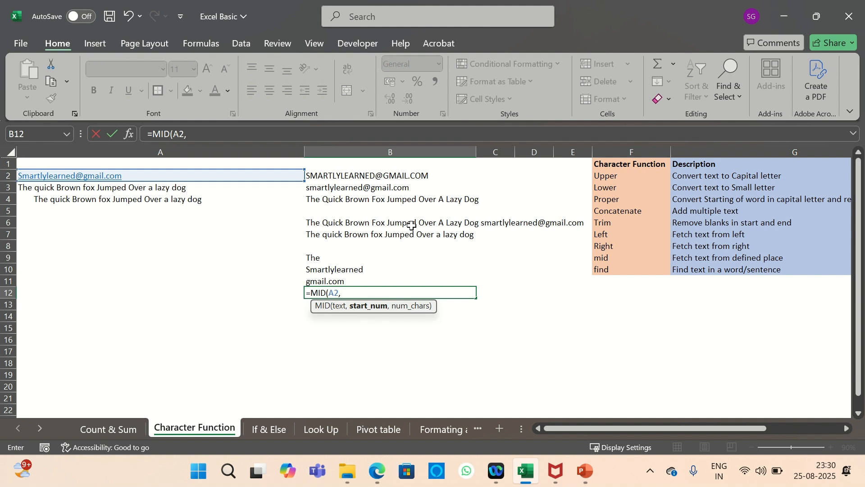
text(16,)
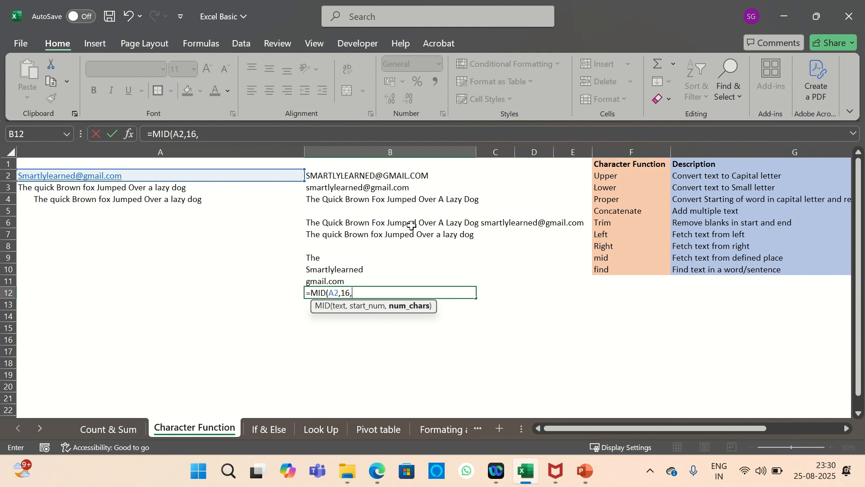
text(5))
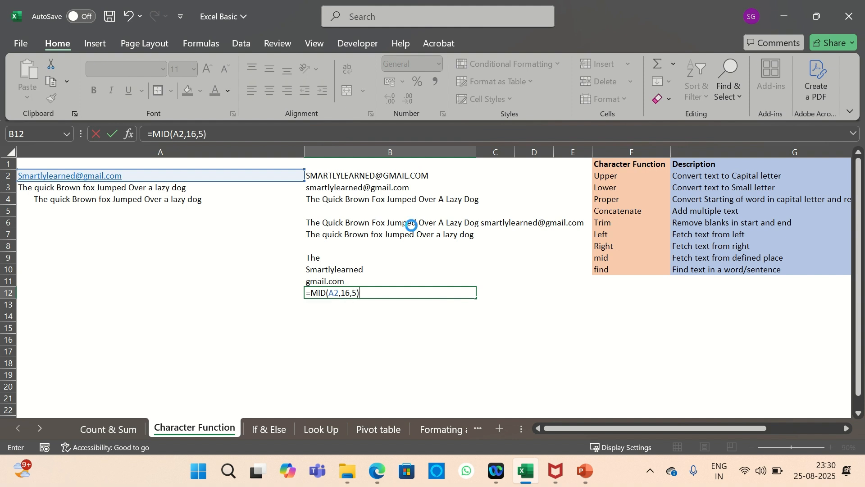
key(Return)
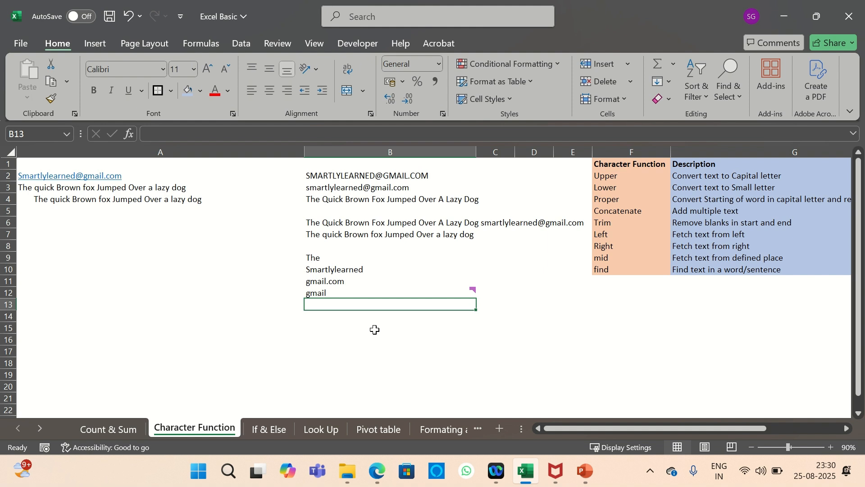
Step: Enter a FIND formula in cell B13 that locates the position of "@" within the text of A2
text(=)
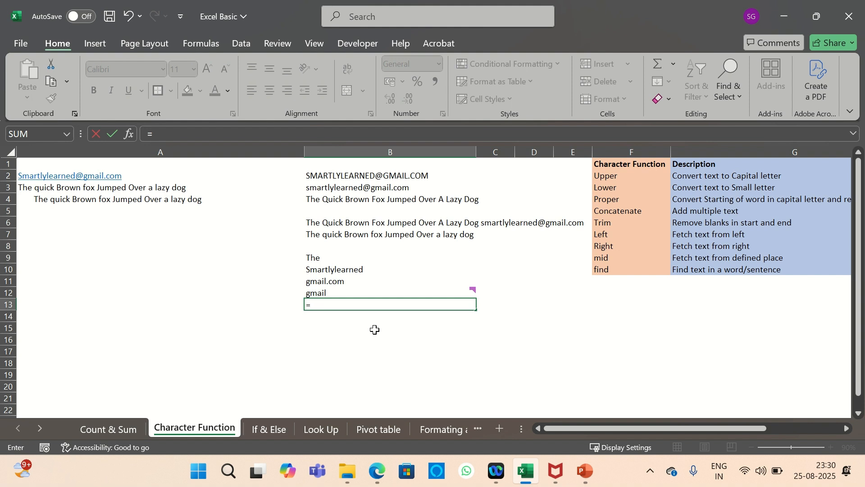
text(mi)
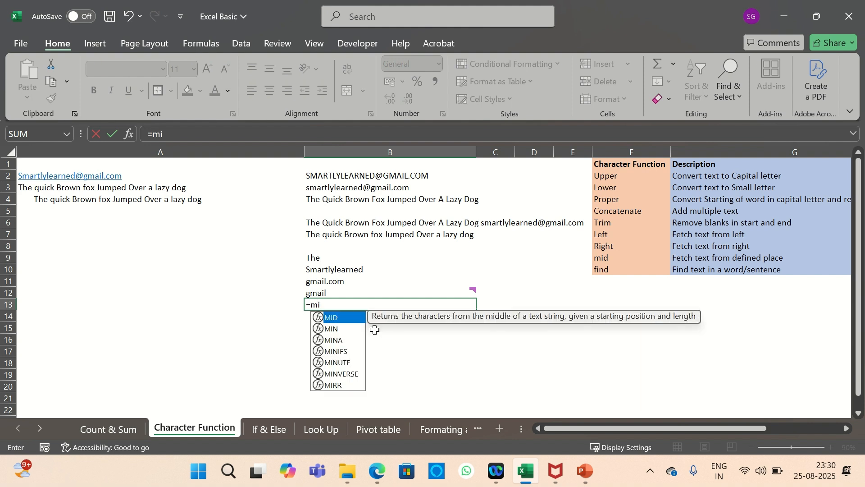
key(BackSpace)
key(BackSpace)
text(find)
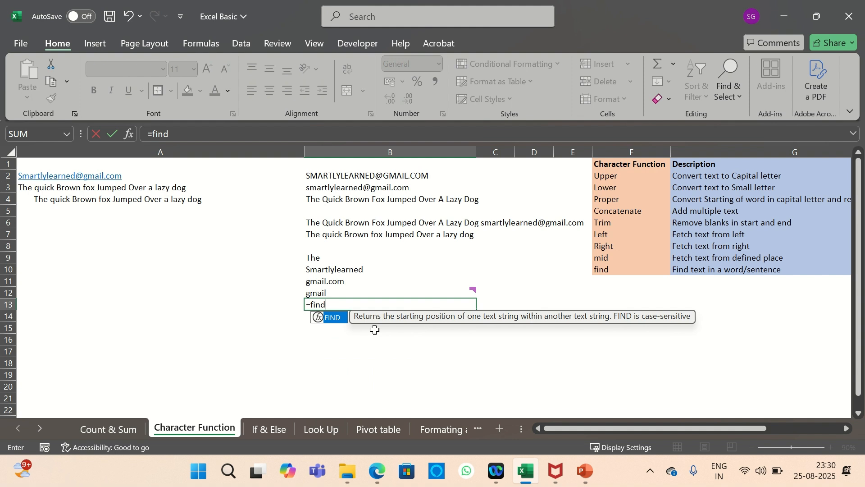
key(Tab)
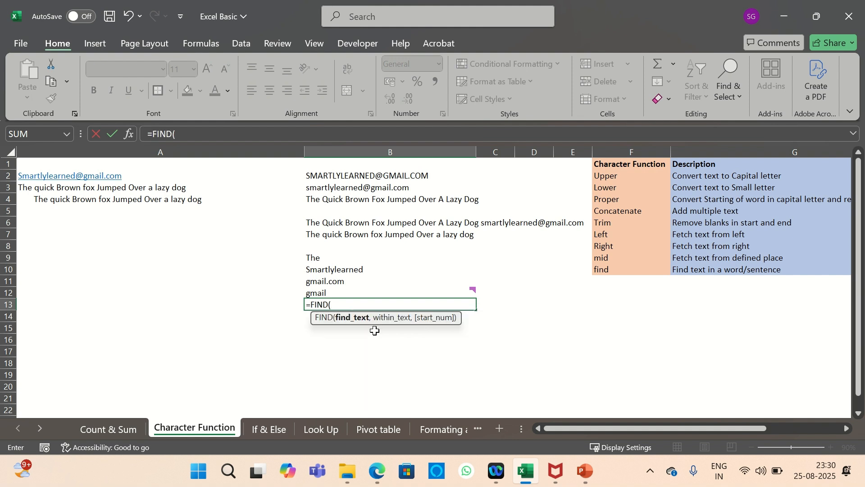
text("@",)
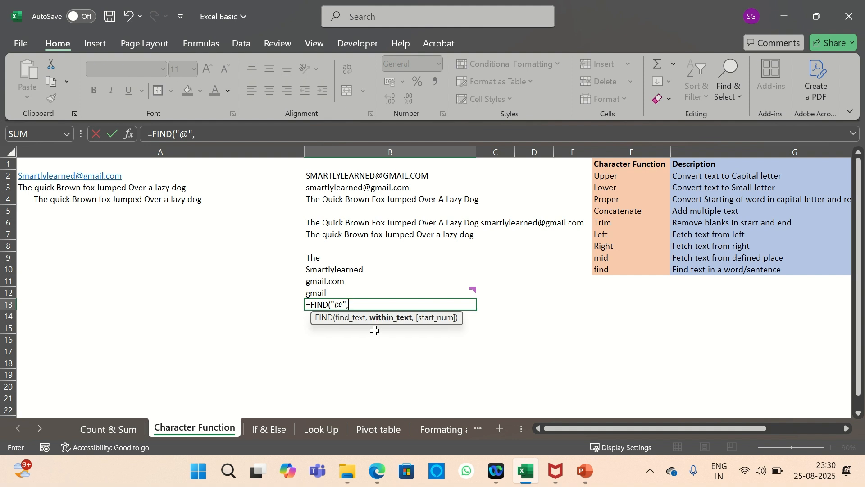
click(40, 176)
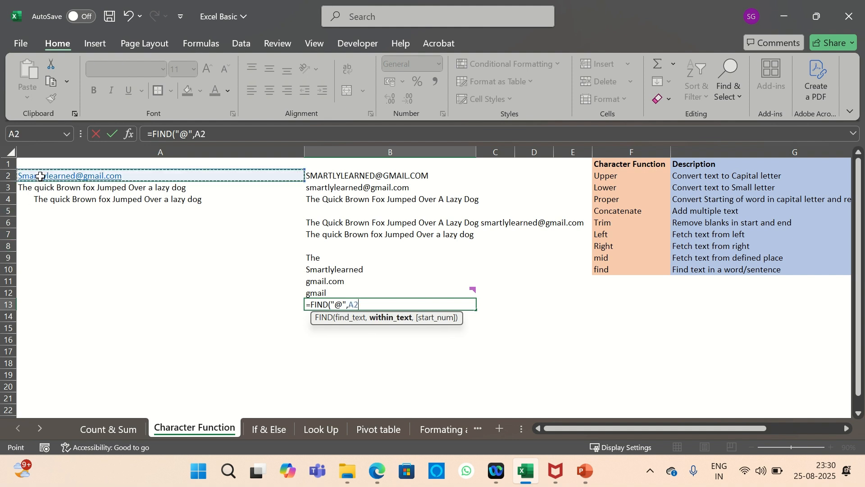
text())
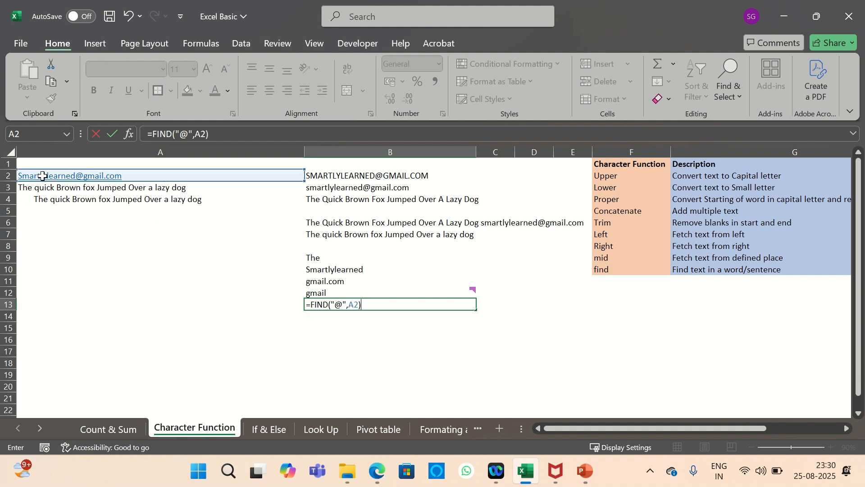
key(Return)
key(Up)
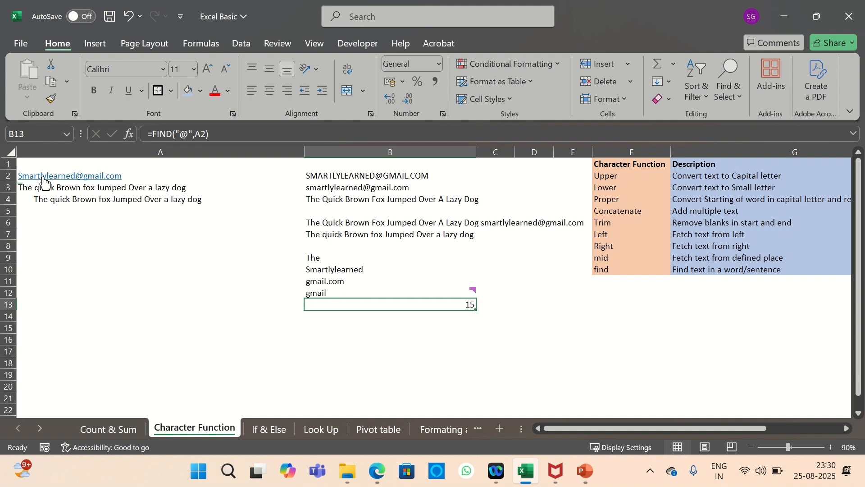